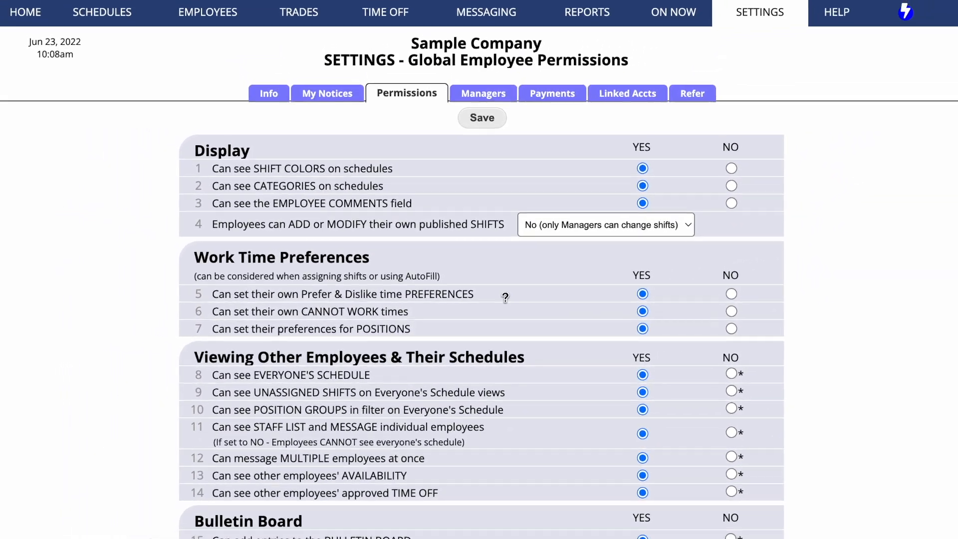
Open the first listed employee's record from the employee list and examine their weekly schedule and work time preferences.
mouse_move(198, 6)
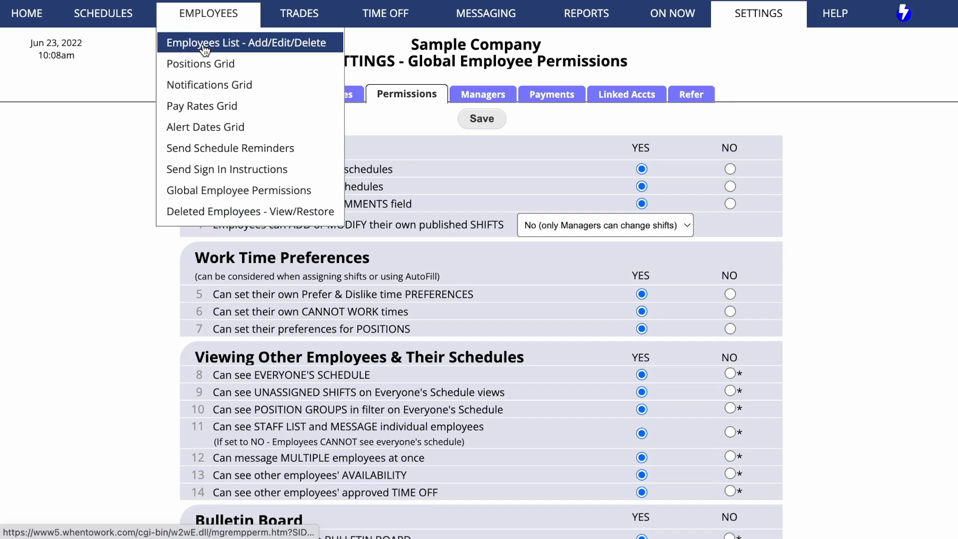
click(203, 45)
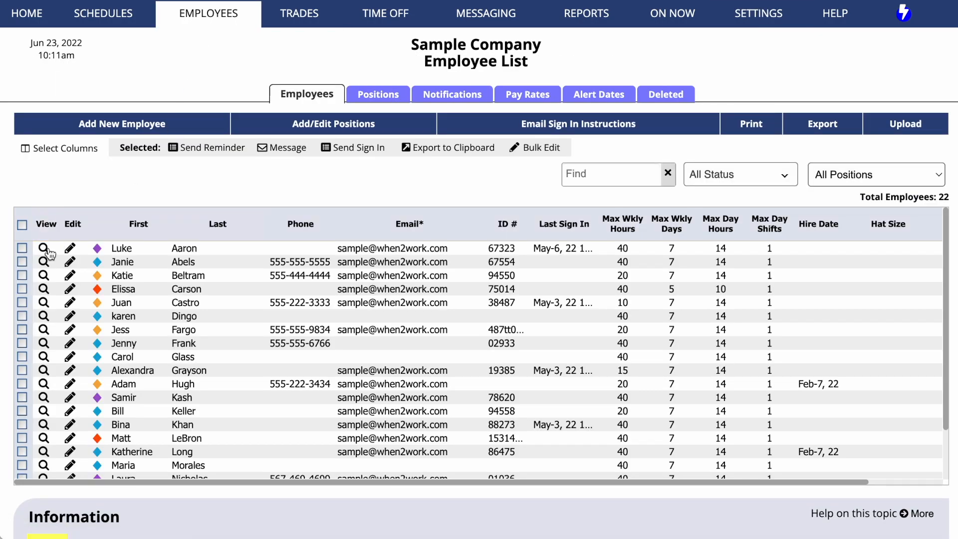
click(44, 248)
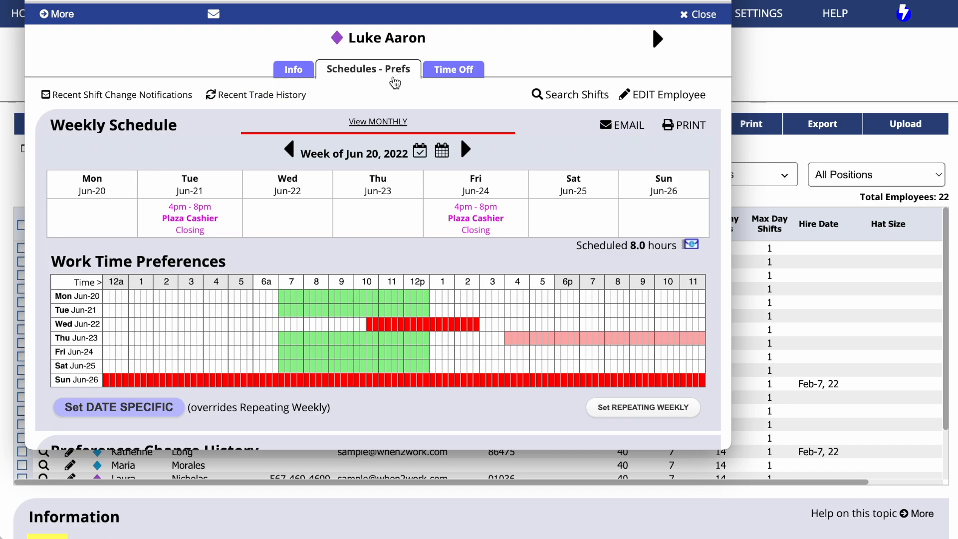
scroll(395, 85, down, 3)
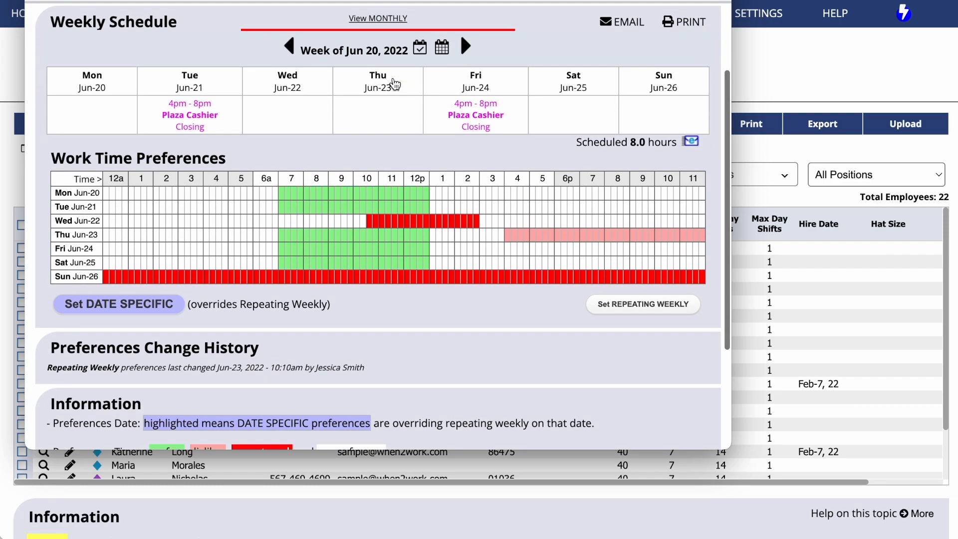
scroll(395, 85, down, 1)
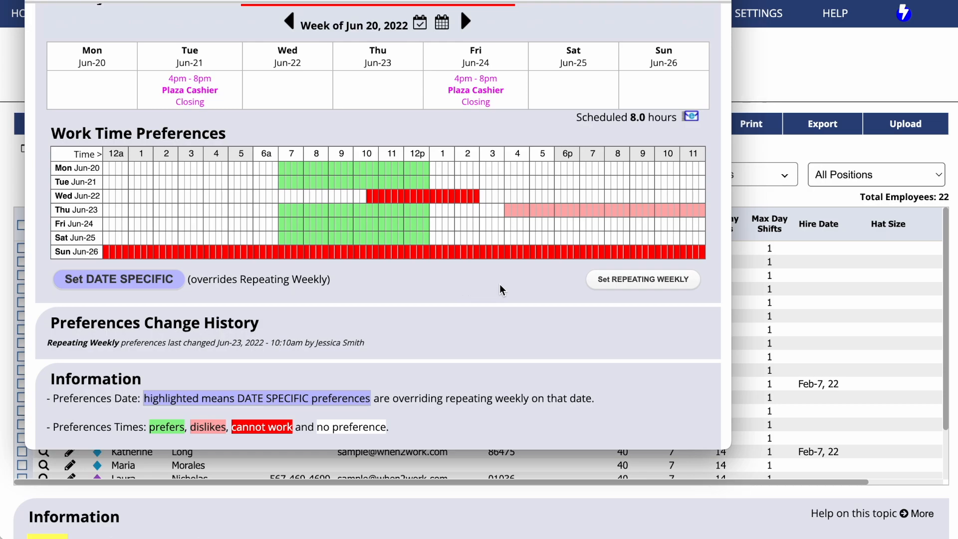
In the repeating weekly preferences, extend Tuesday's Prefer time to 7pm, end Wednesday's Cannot Work time at 2:30pm, and save.
click(653, 282)
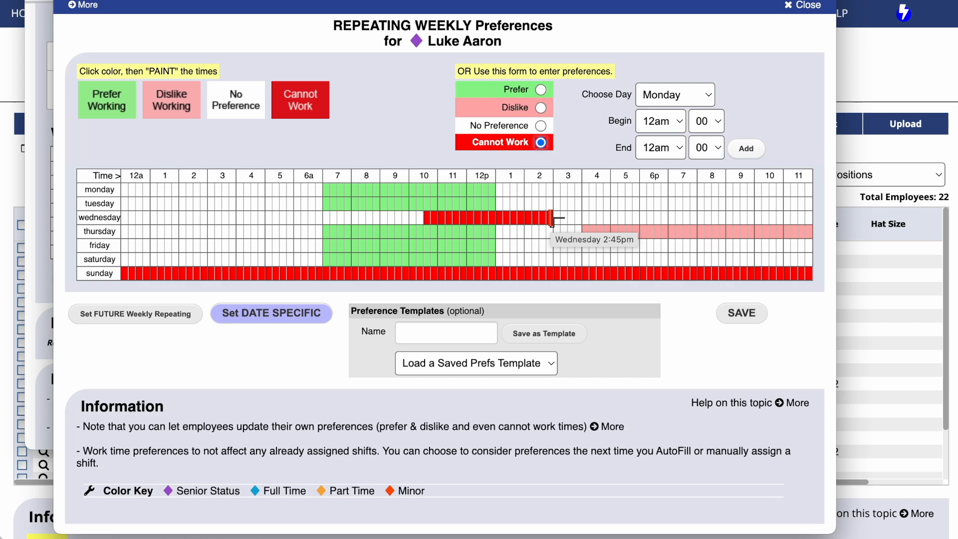
click(540, 91)
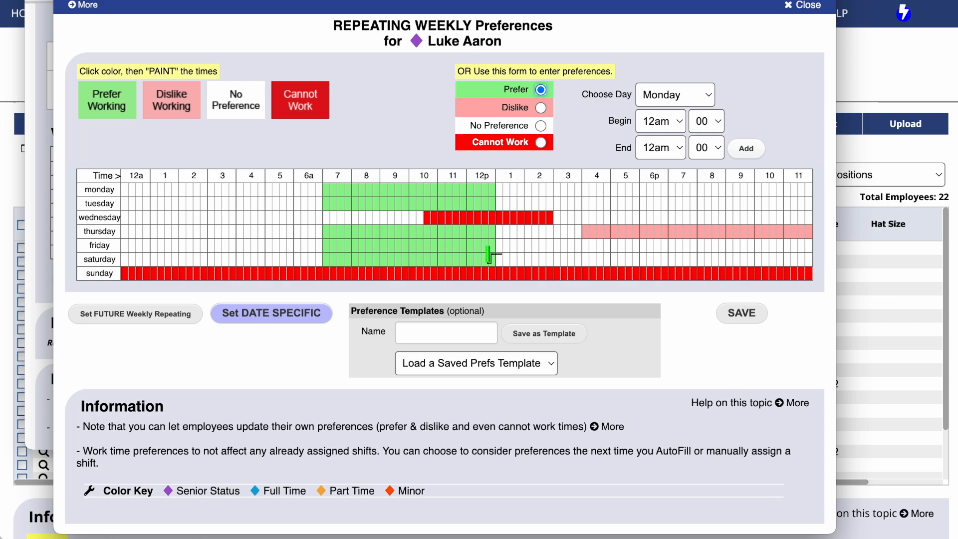
click(510, 204)
mouse_move(510, 203)
mouse_down()
mouse_move(664, 203)
mouse_move(508, 204)
mouse_up()
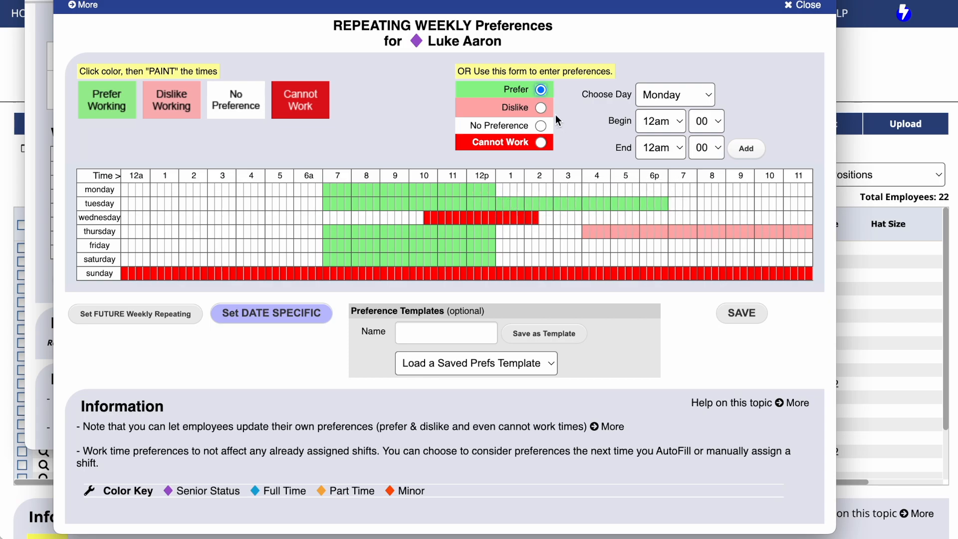
click(542, 109)
click(744, 320)
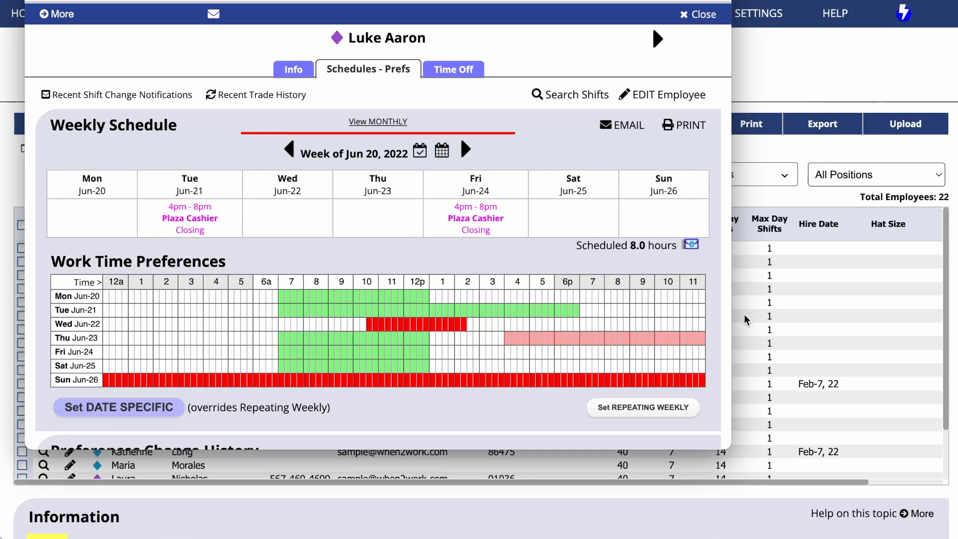
Advance the employee's weekly schedule to the week of Jul 25, 2022 and check the repeating preferences there.
click(462, 155)
click(462, 155)
click(463, 155)
click(463, 155)
click(462, 155)
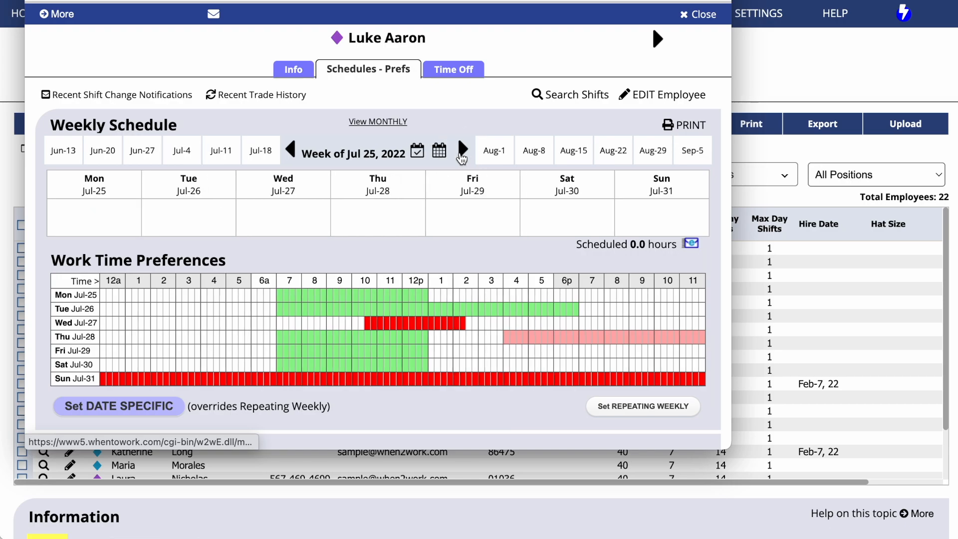
Mark July 17 through 21, 2022 as Cannot Work in the employee's date specific preferences and save.
scroll(462, 157, down, 2)
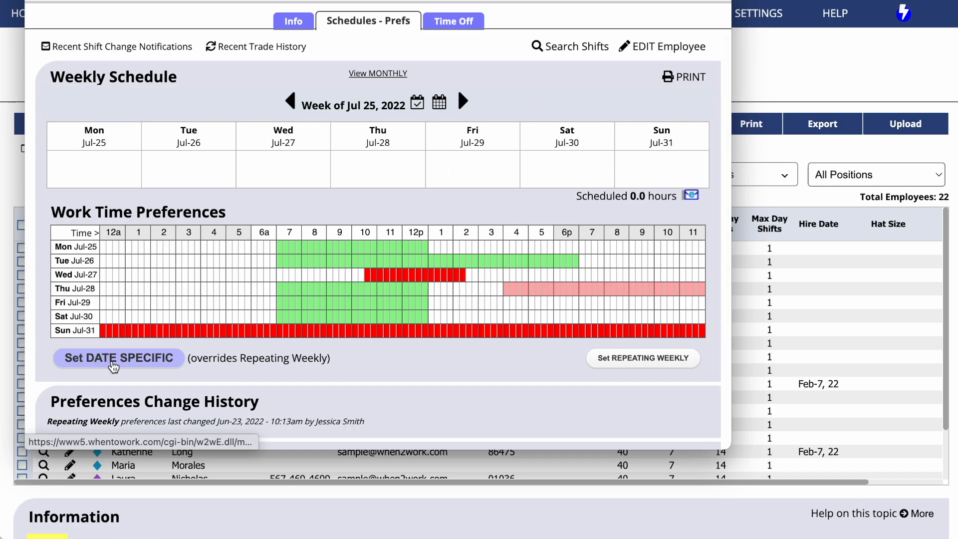
click(115, 360)
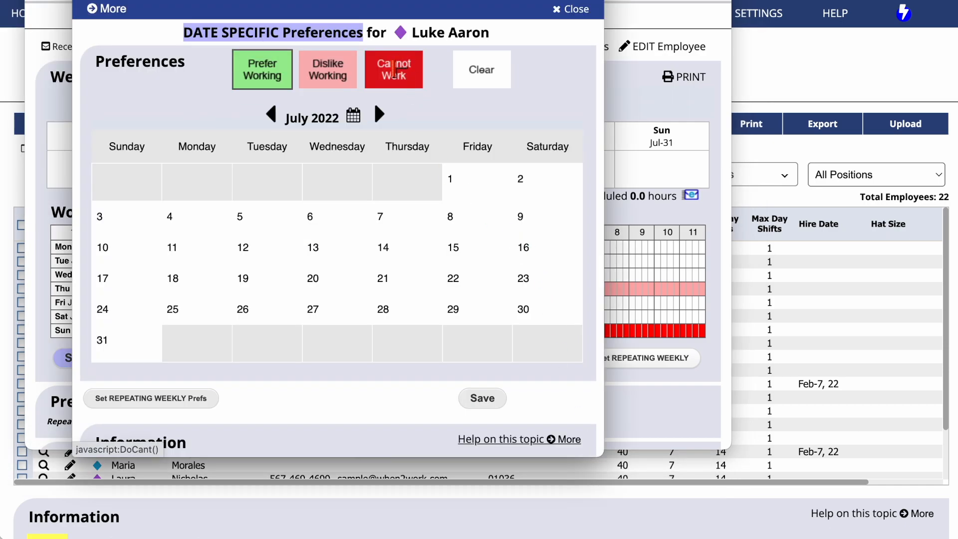
click(393, 72)
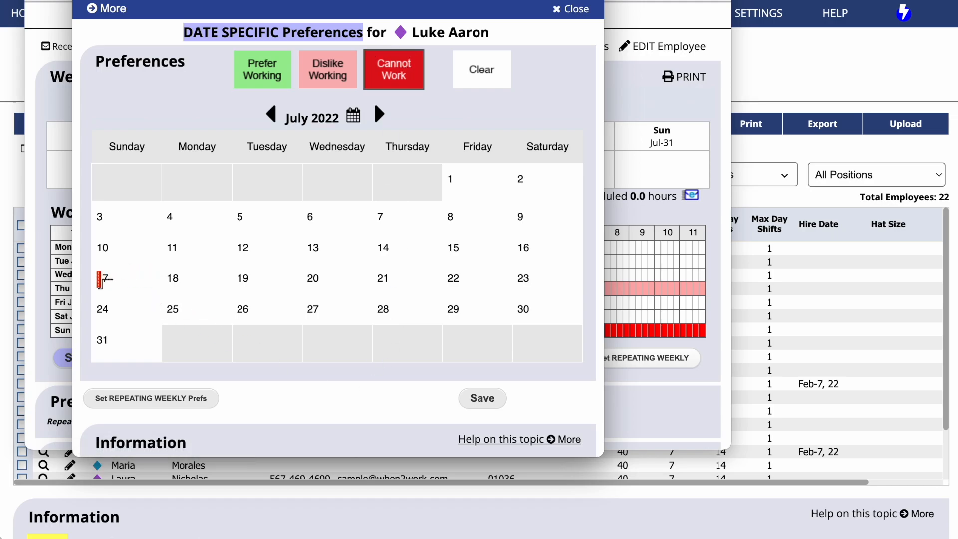
drag(102, 280, 382, 273)
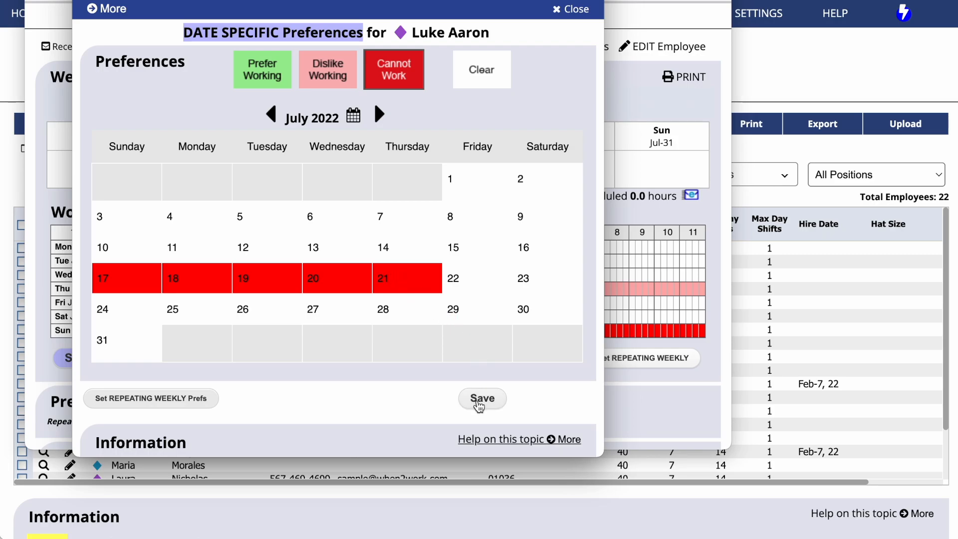
click(479, 399)
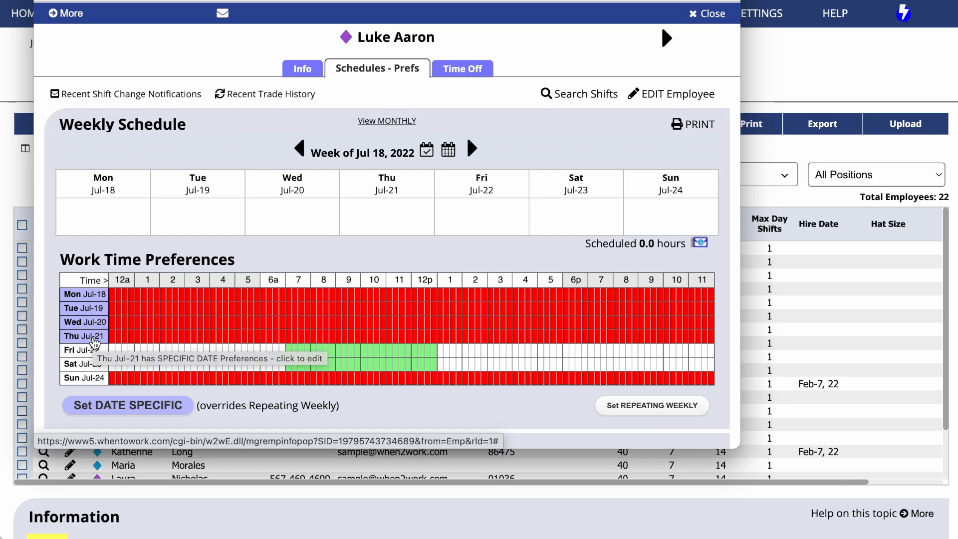
Extend Monday's Prefer time to 7pm in the employee's repeating weekly preferences and save.
scroll(558, 392, down, 2)
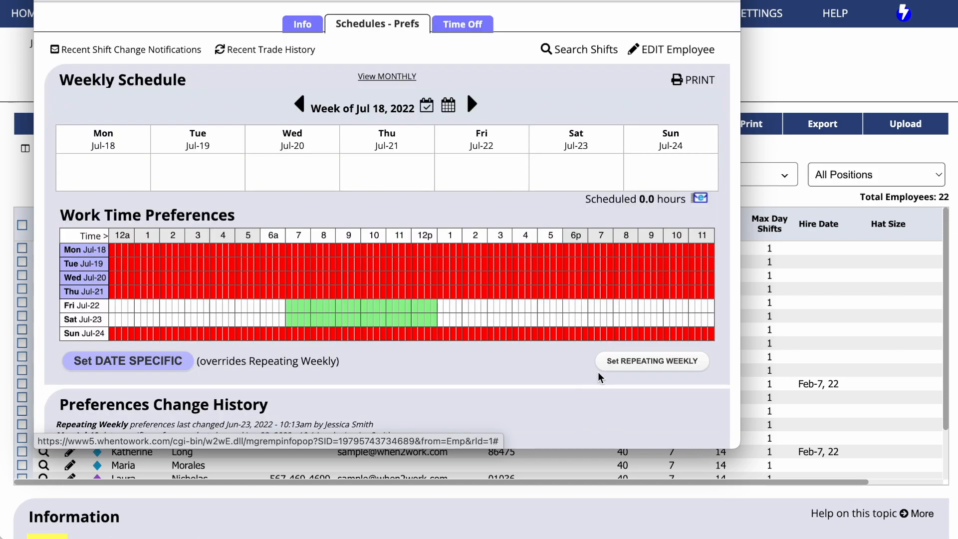
click(620, 366)
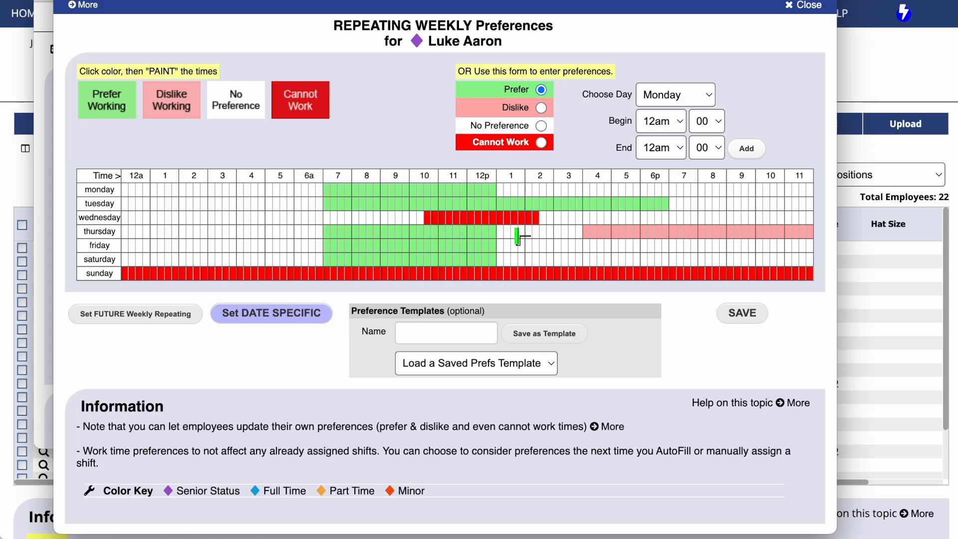
mouse_move(498, 190)
mouse_down()
mouse_move(665, 189)
mouse_move(502, 188)
mouse_up()
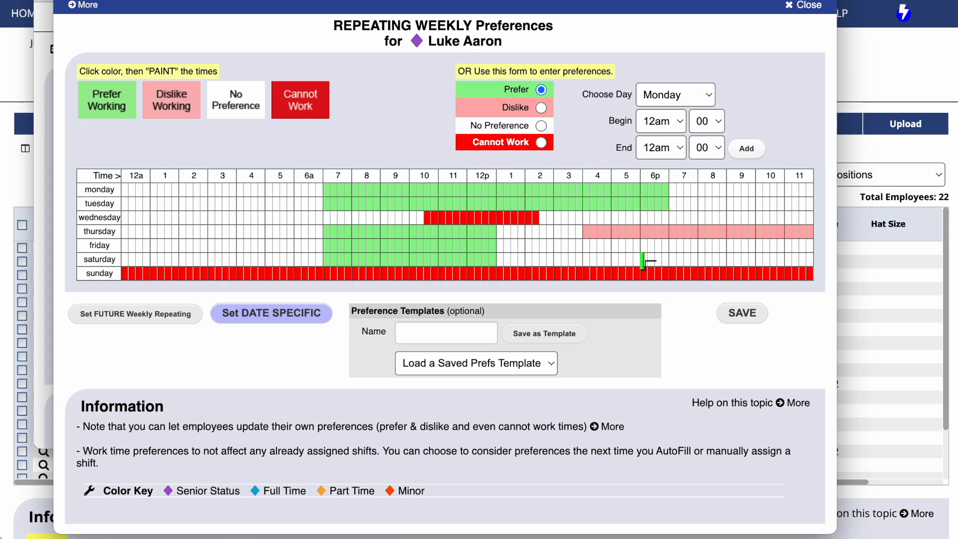
click(733, 313)
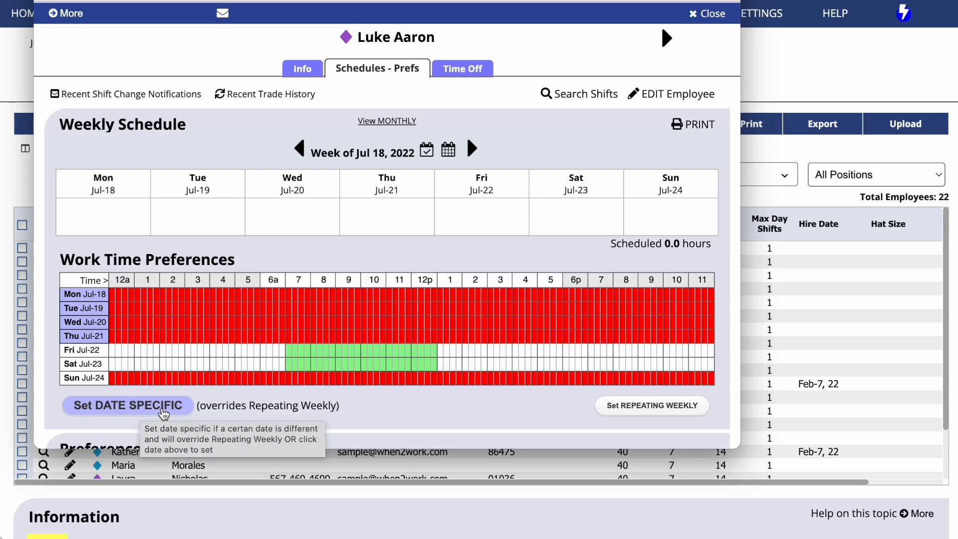
View the employee's date specific preferences for July 2022, close them, and look over the preferences page.
click(164, 414)
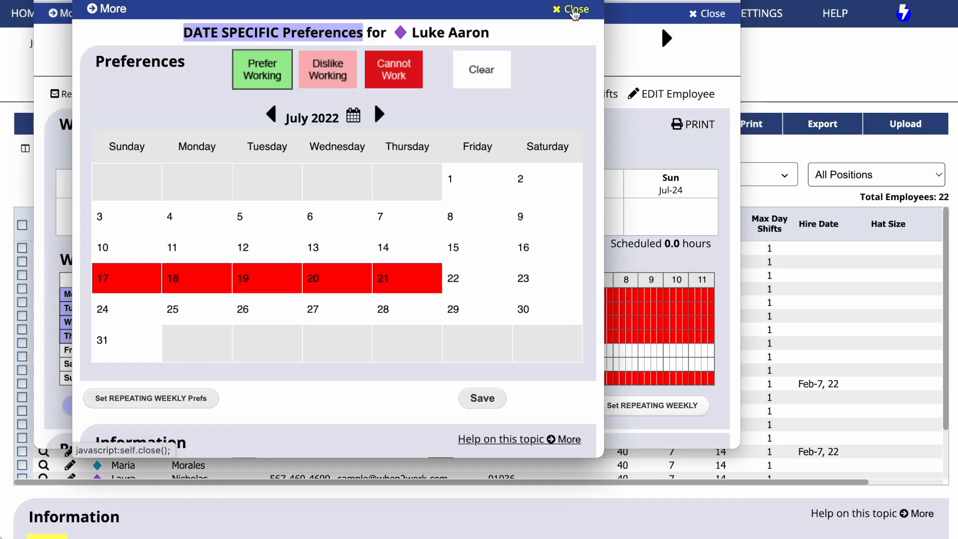
click(574, 10)
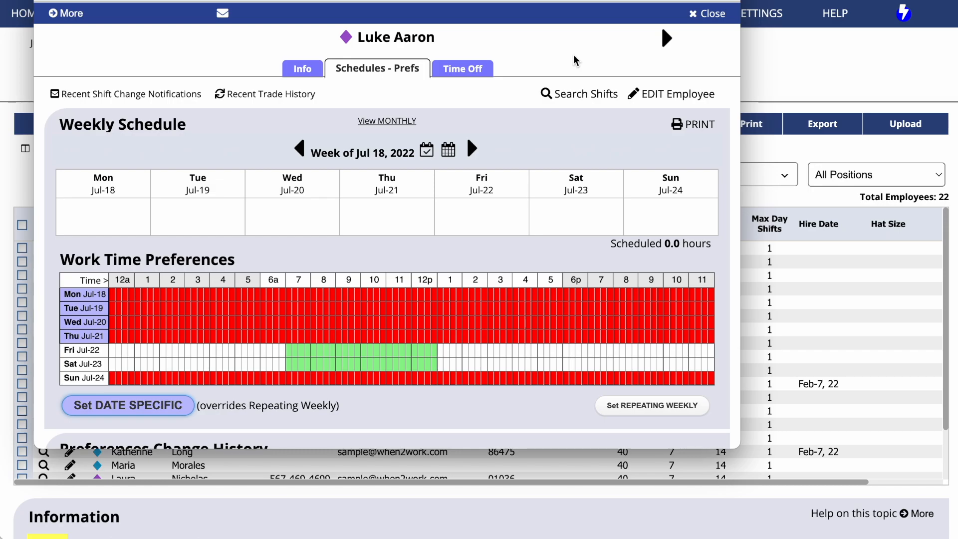
scroll(574, 60, down, 4)
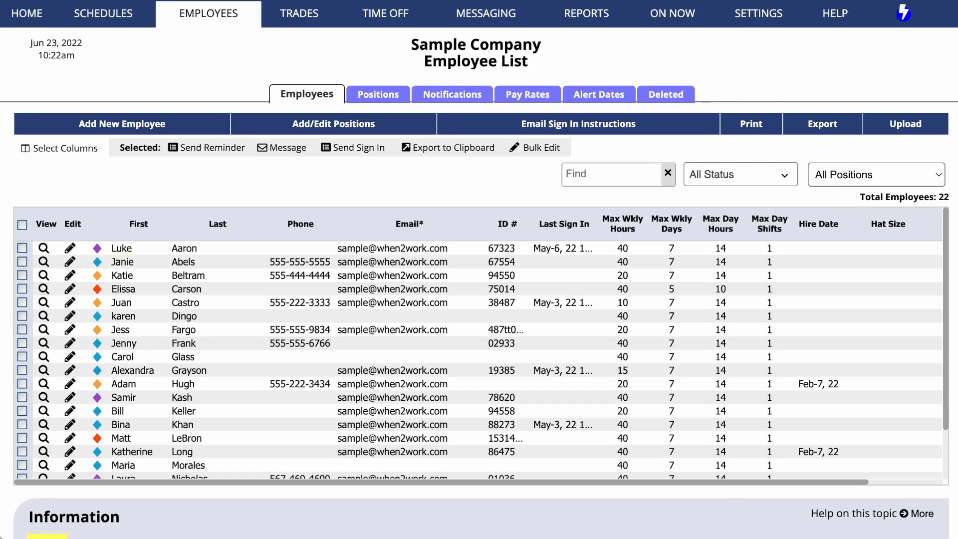
From the by-employee published schedule, open the unassigned Wednesday, Jun 22 Galleria Sales Floor shift and list its available employees.
mouse_move(91, 18)
click(89, 40)
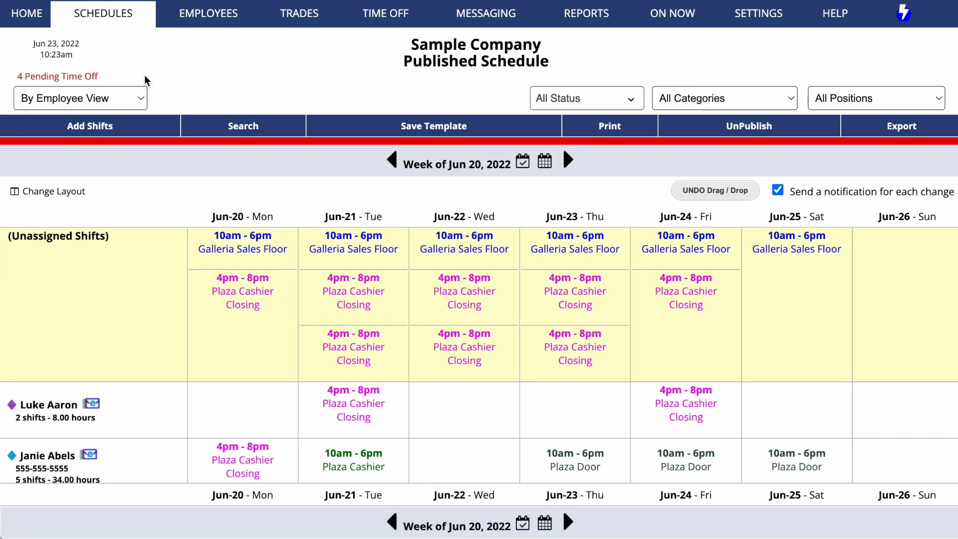
click(475, 243)
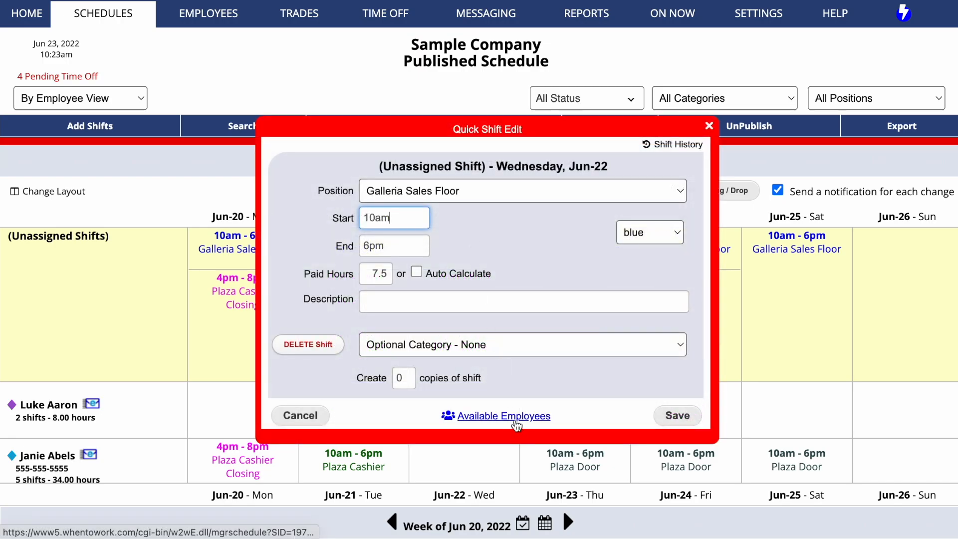
click(504, 416)
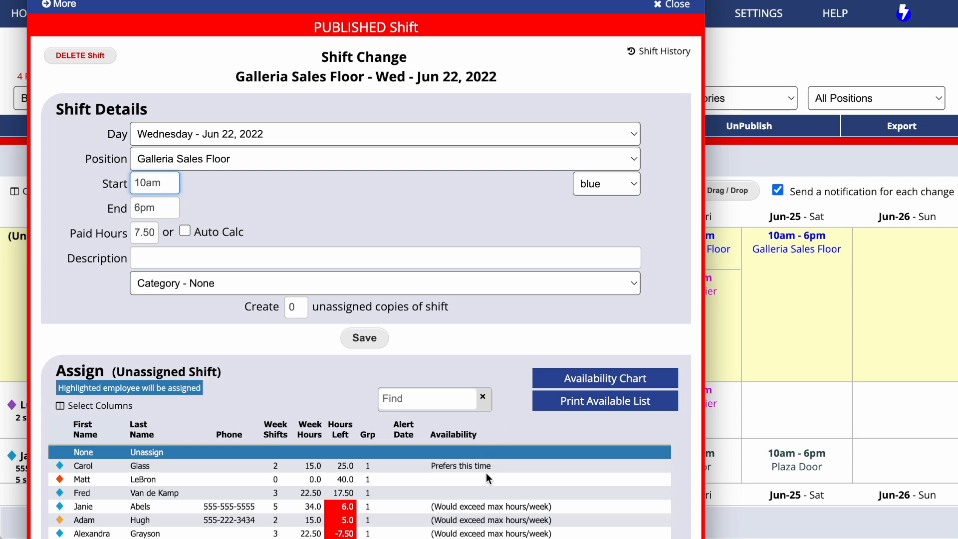
Highlight the available employee who prefers the shift's time and view the shift's availability chart.
scroll(323, 402, down, 5)
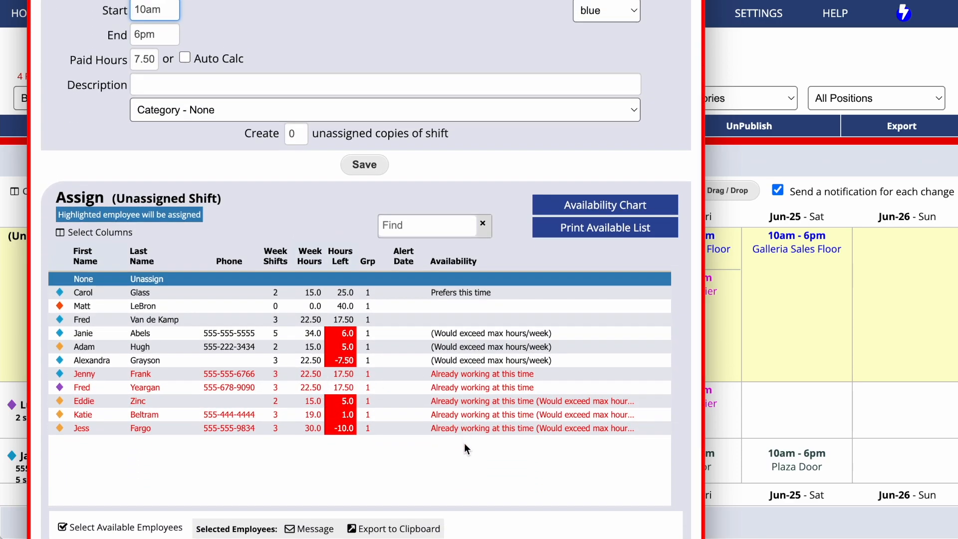
click(484, 294)
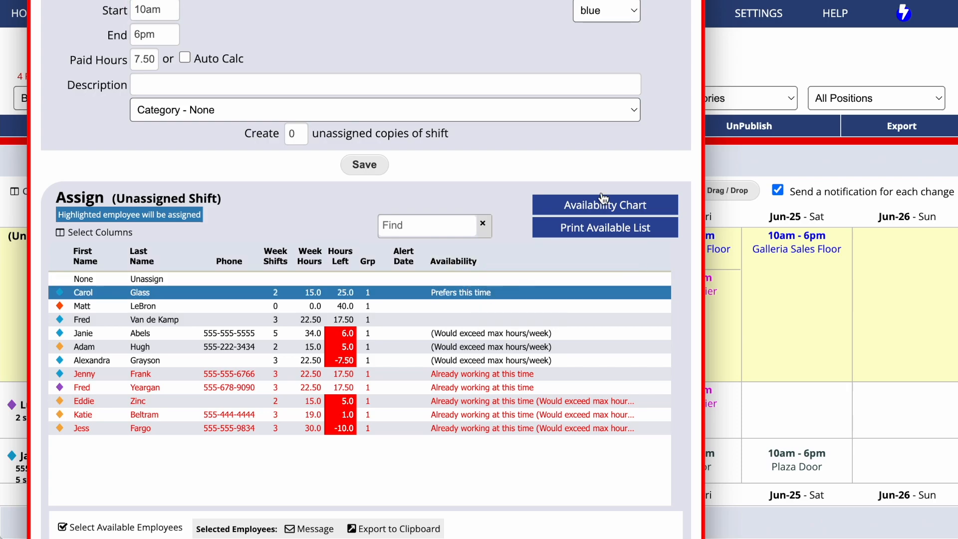
click(620, 205)
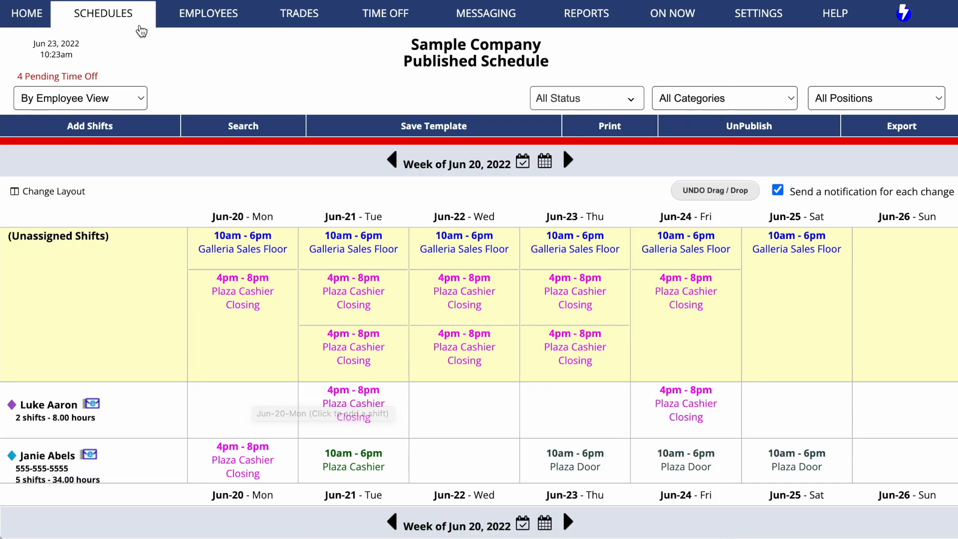
Switch the published schedule to the Availability/Coverage View and examine each position's employee availability for Friday, Jun 24.
mouse_move(132, 25)
mouse_move(131, 237)
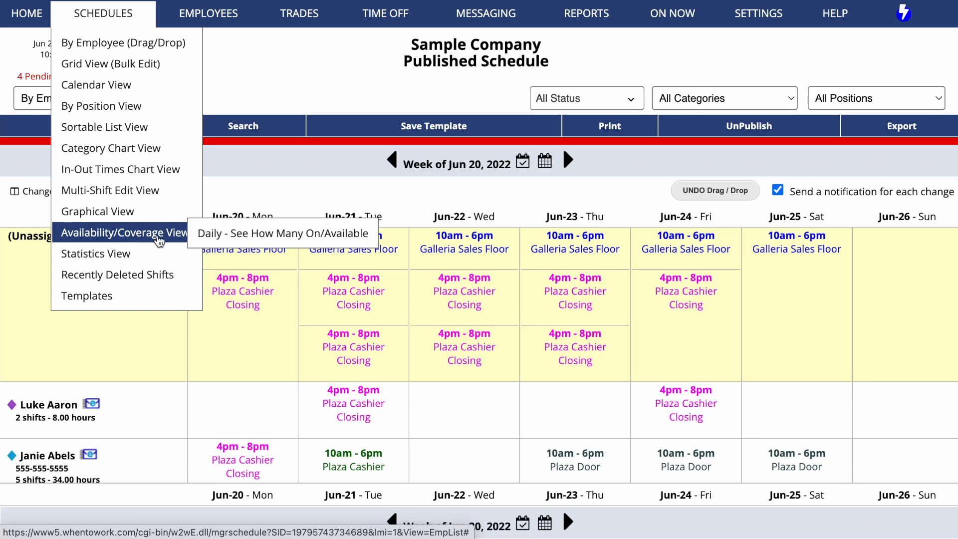
click(159, 241)
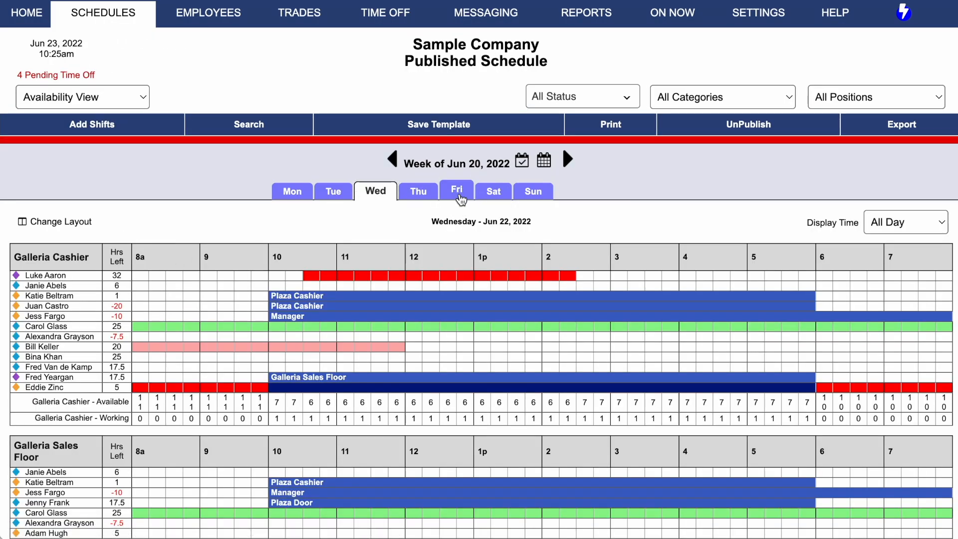
click(460, 199)
scroll(460, 199, down, 10)
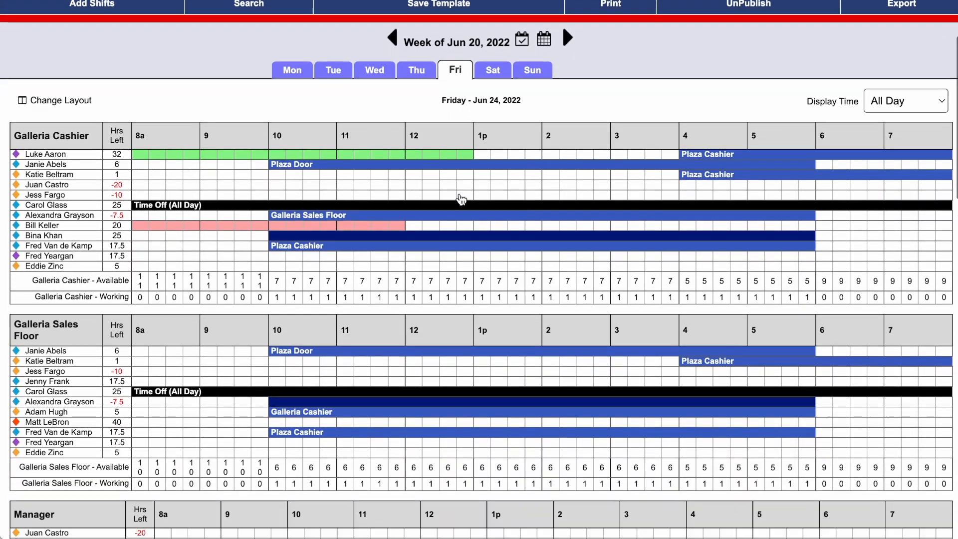
scroll(461, 200, down, 4)
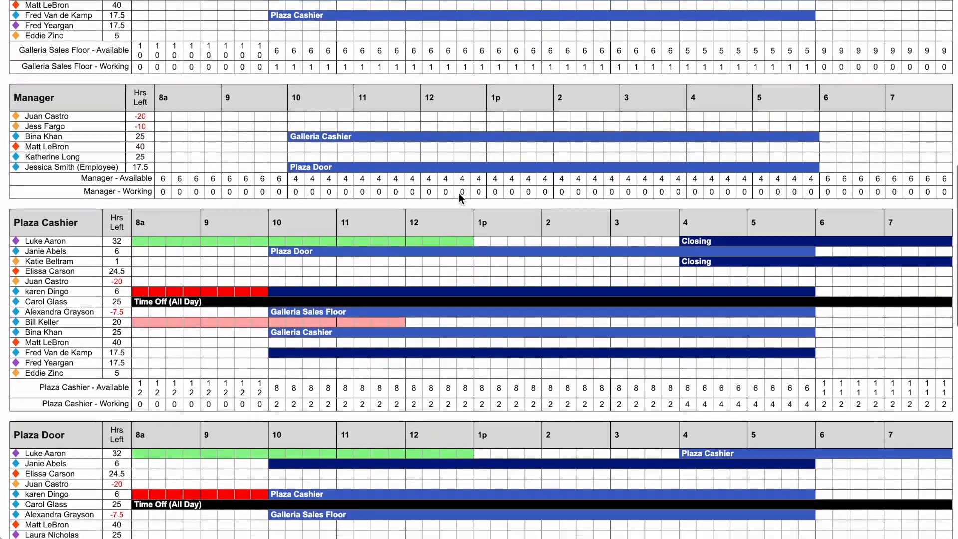
scroll(459, 198, down, 1)
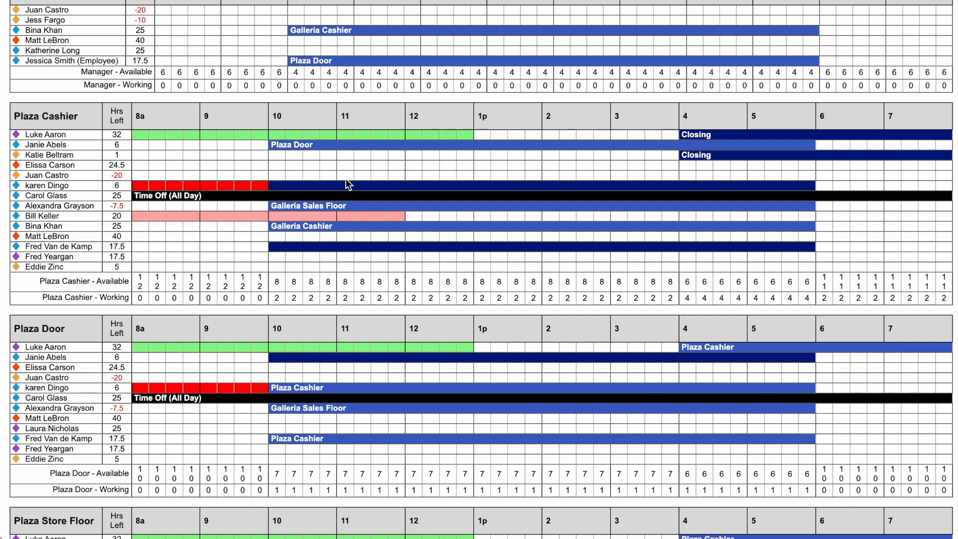
Print Friday's availability view using Save as PDF and look through the pages in the print preview.
scroll(347, 185, up, 12)
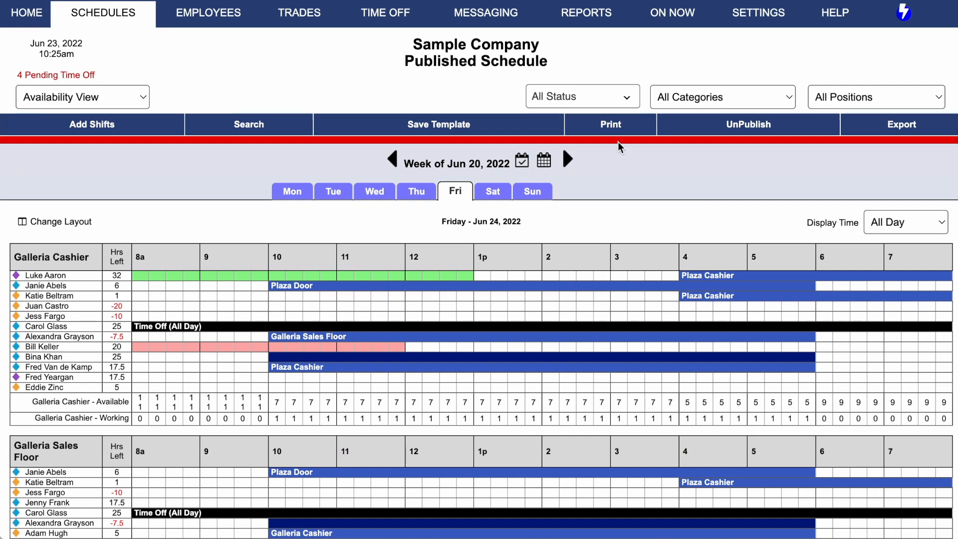
click(626, 135)
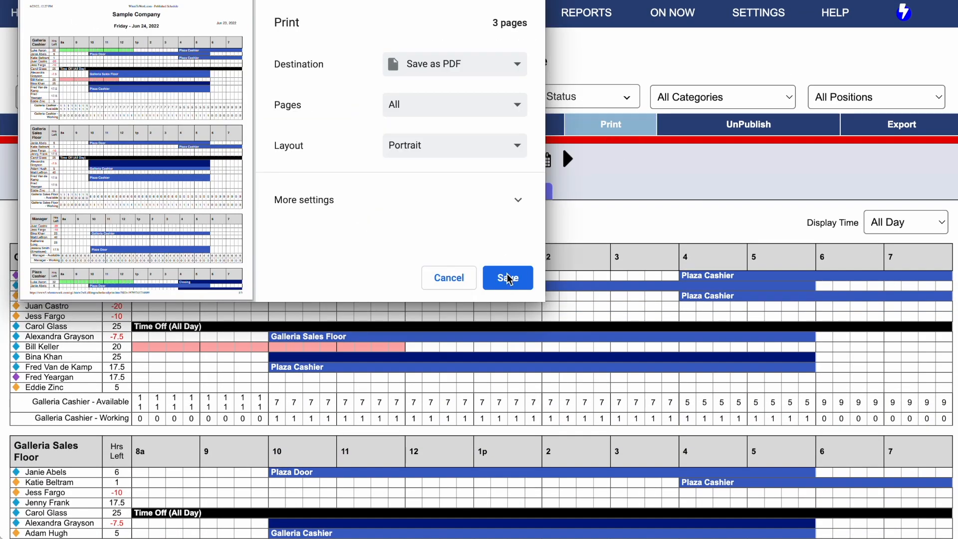
click(504, 280)
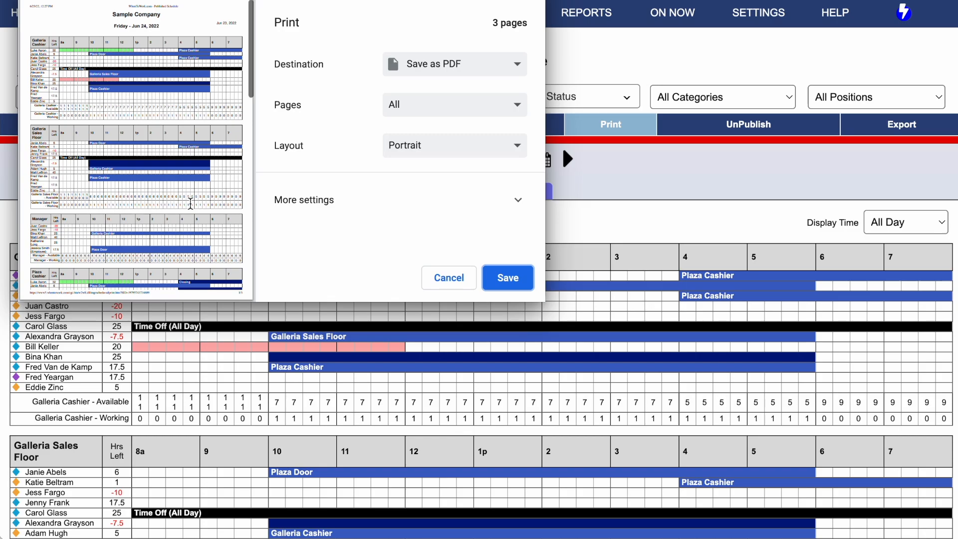
scroll(190, 203, down, 5)
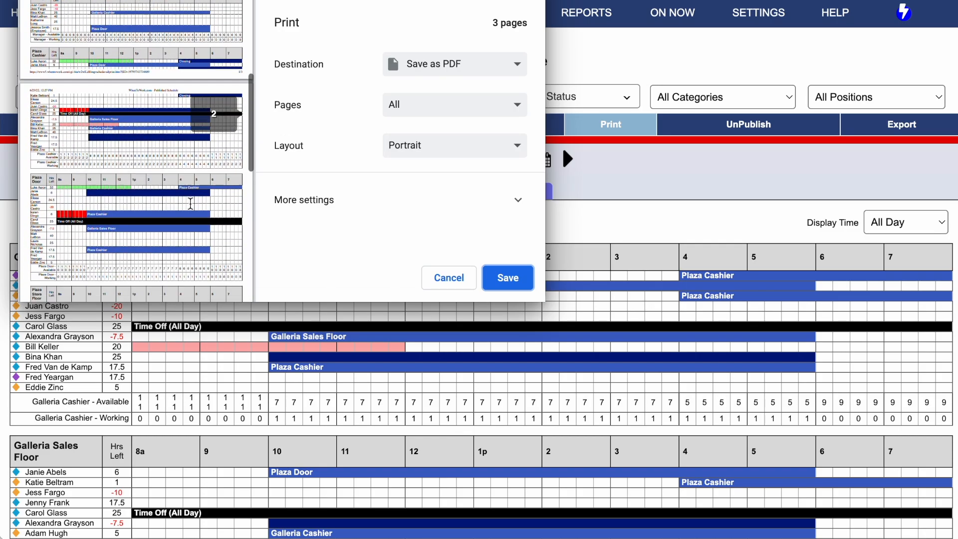